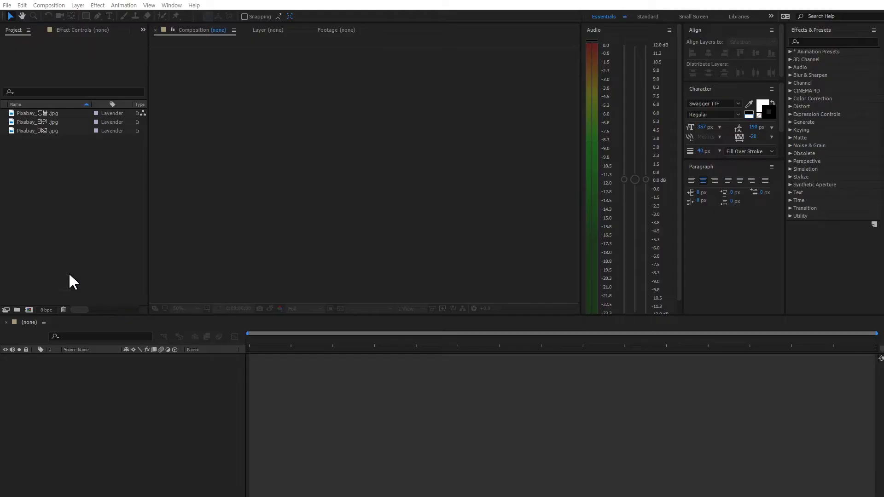
- Create a composition named 메인 using the HDTV 1080 29.97 preset, 20 seconds long
left_click(82, 252)
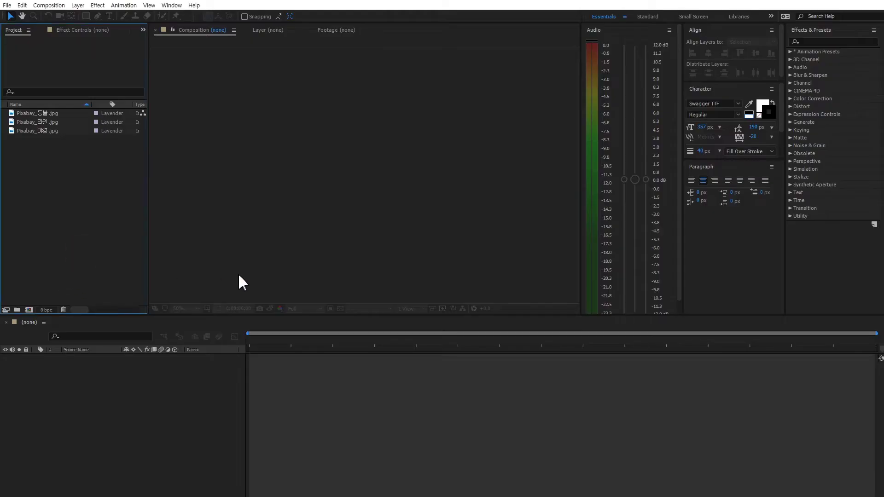
right_click(82, 204)
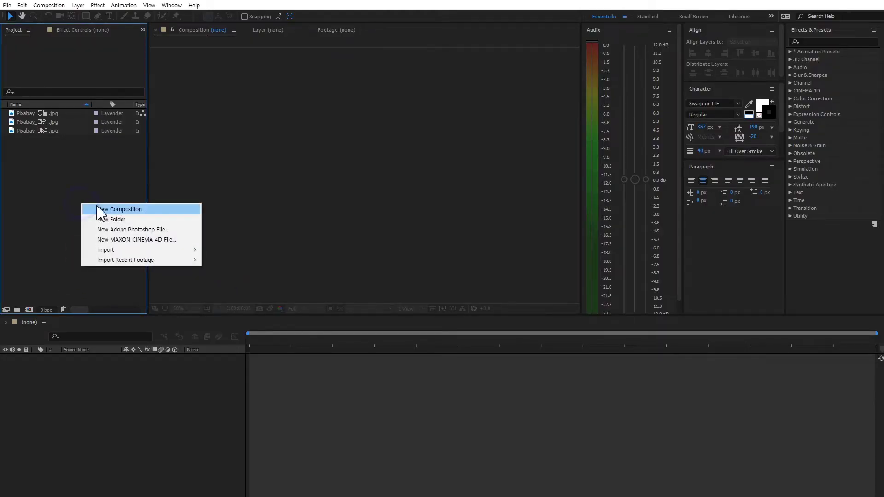
left_click(112, 210)
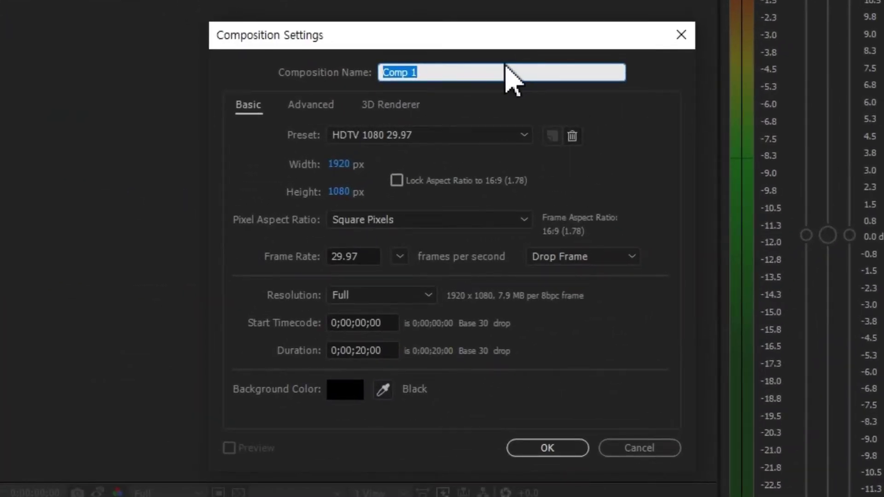
type("메인")
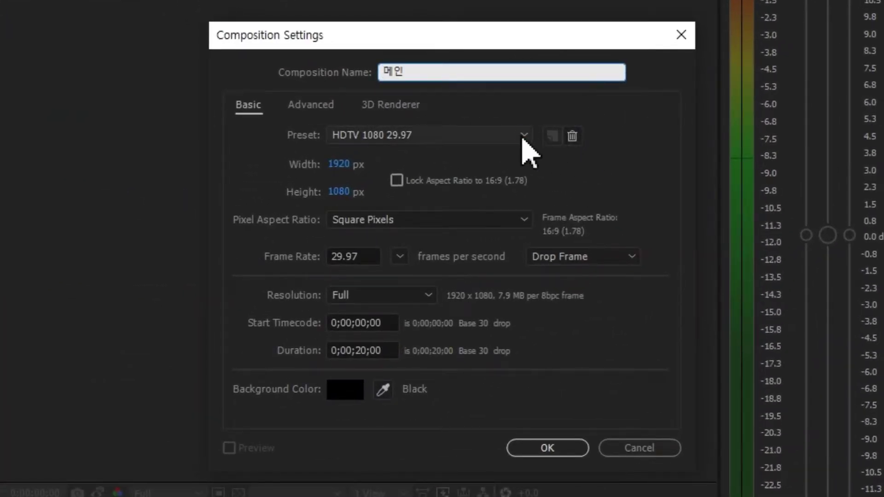
left_click(524, 136)
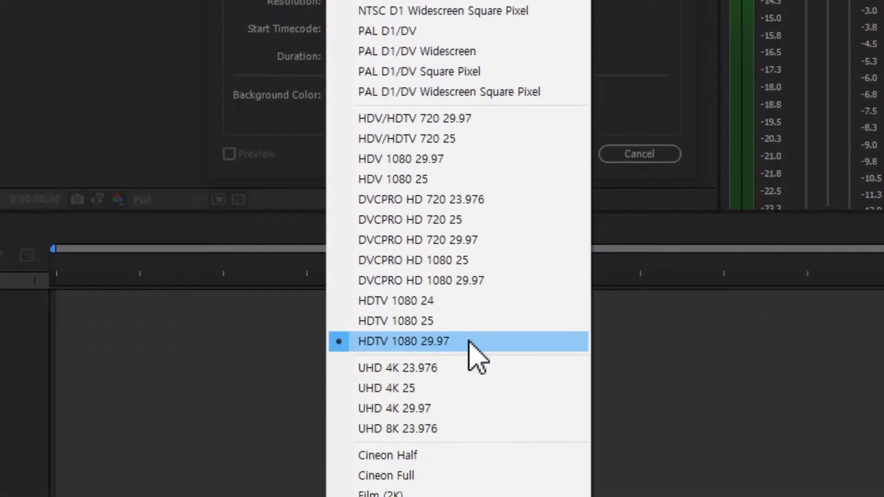
left_click(468, 341)
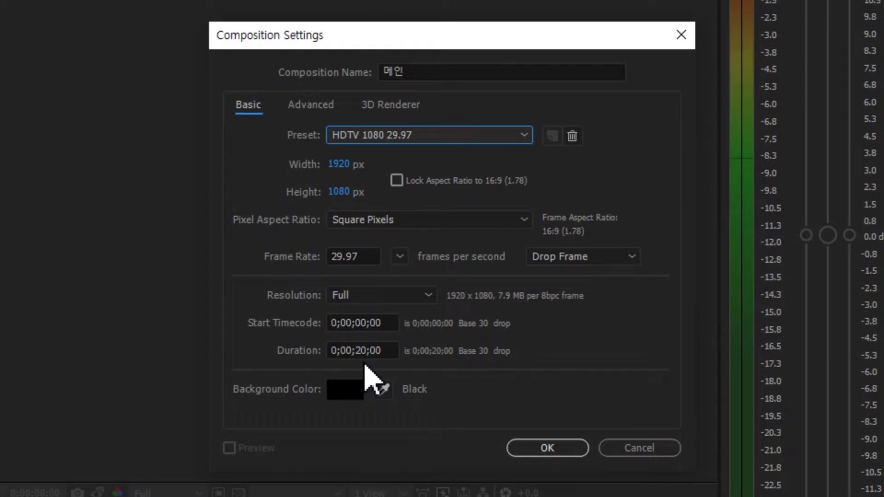
left_click(547, 449)
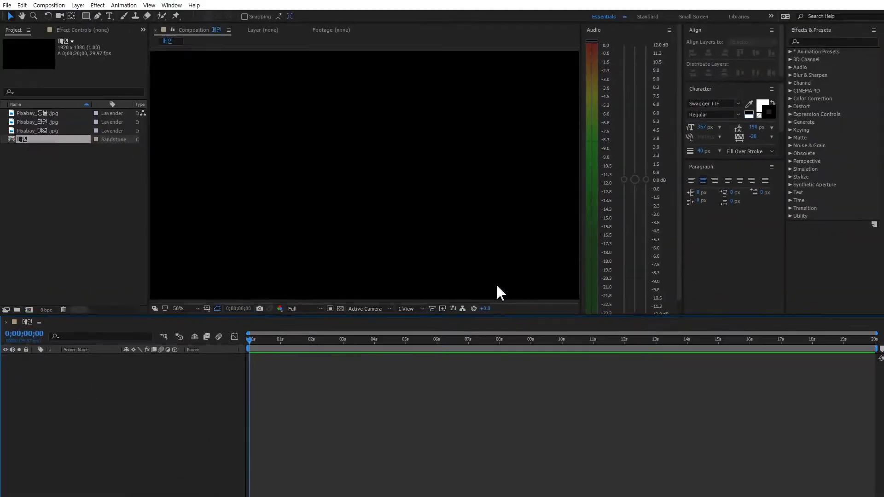
right_click(56, 202)
- Create the 이미지1 composition and drop Pixabay_야경.jpg into its timeline as the only layer
left_click(88, 208)
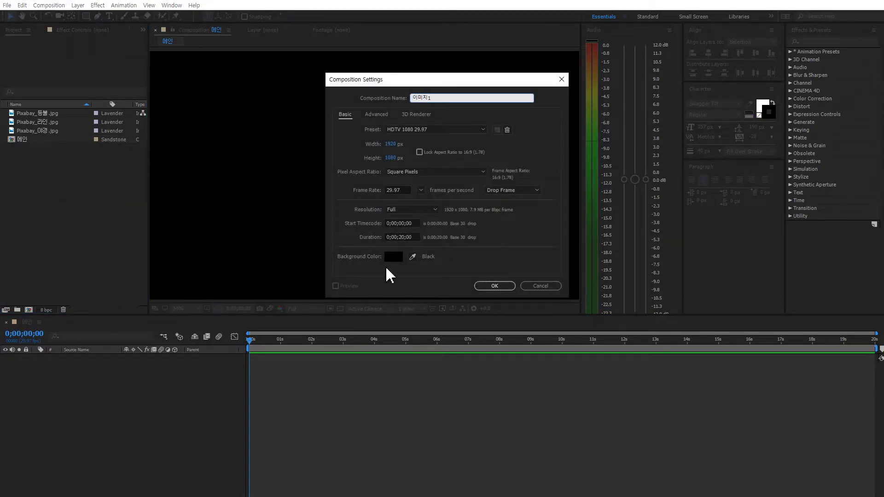
left_click(494, 287)
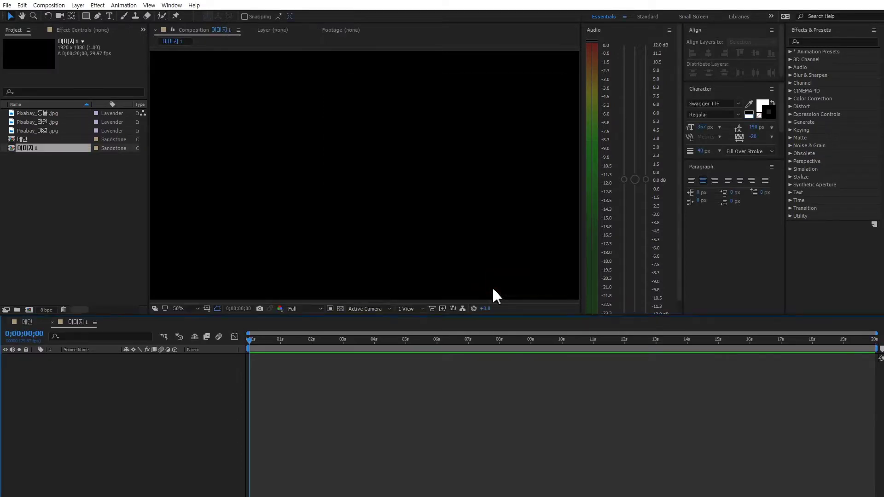
left_click(49, 121)
left_click(49, 114)
left_click(46, 131)
left_click_drag(36, 134, 182, 400)
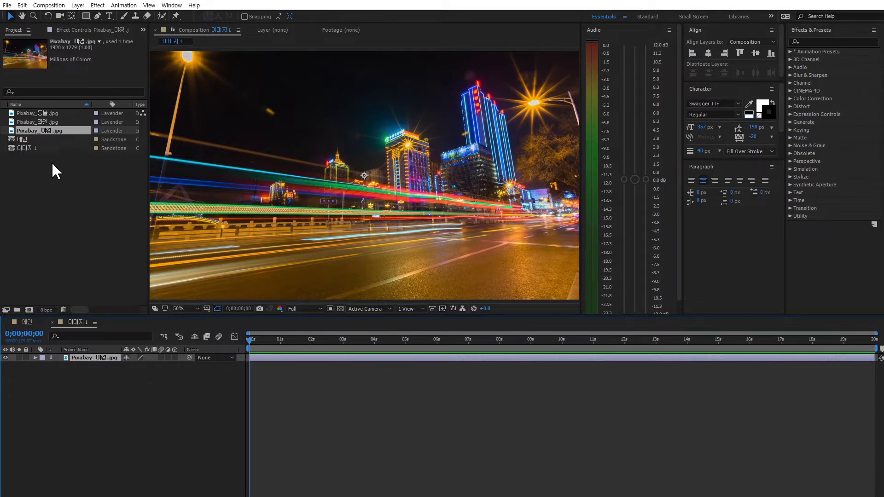
- Open 메인 and drag 이미지1 into its timeline as a nested layer
double_click(26, 139)
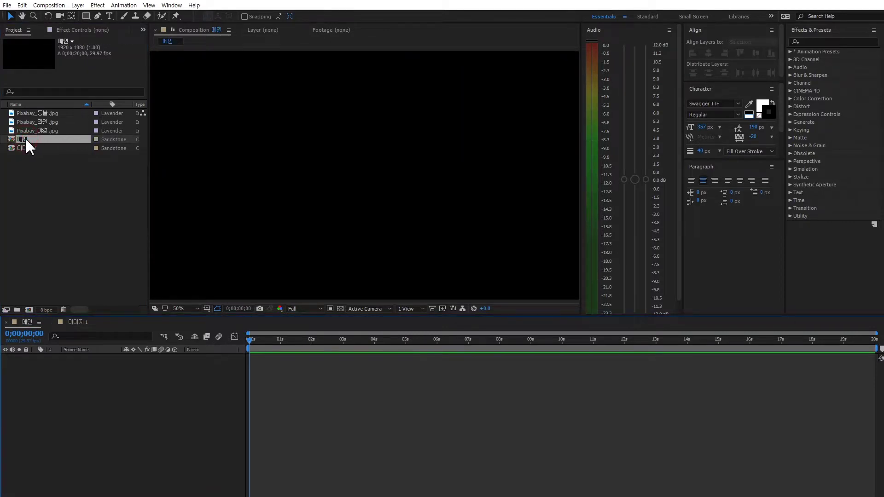
left_click_drag(26, 149, 165, 401)
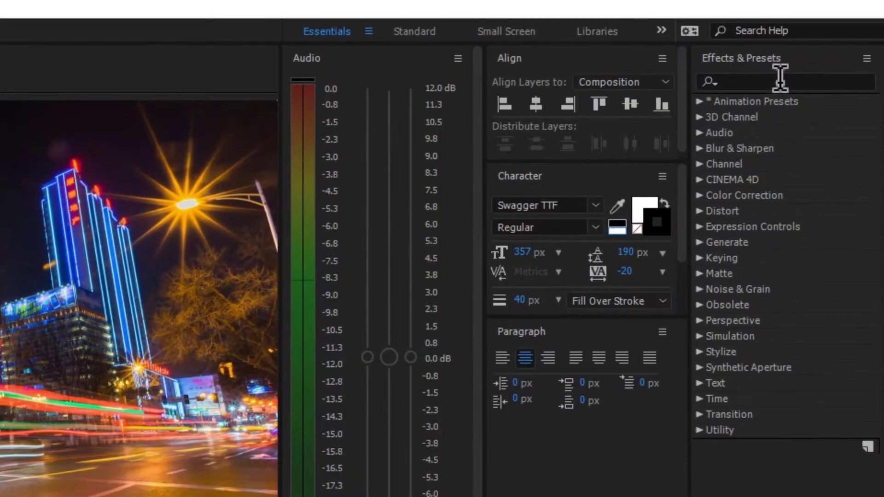
left_click(781, 81)
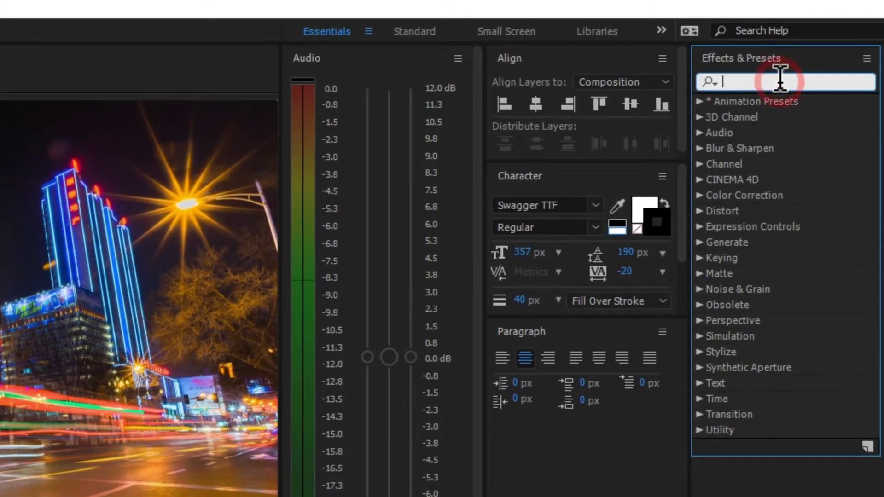
- Search 'kale' and apply CC Kaleida to the 이미지1 layer, rotating the pattern about half a turn
type("kale")
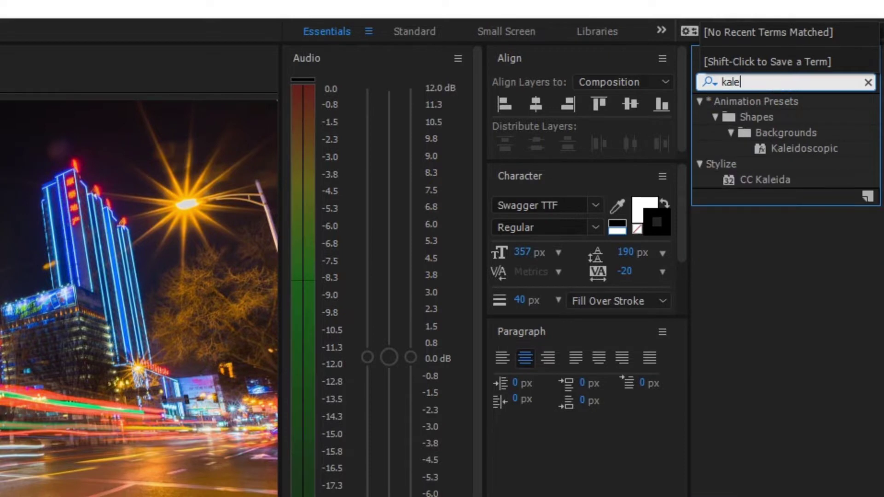
left_click(788, 183)
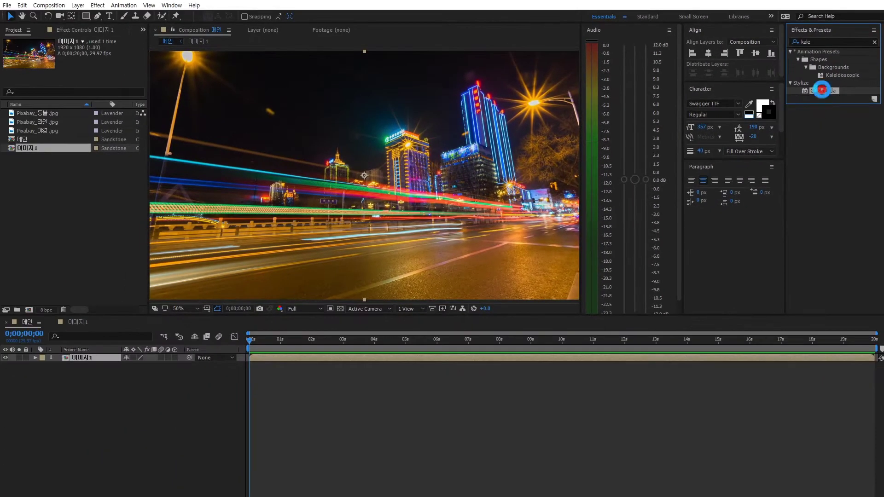
double_click(824, 91)
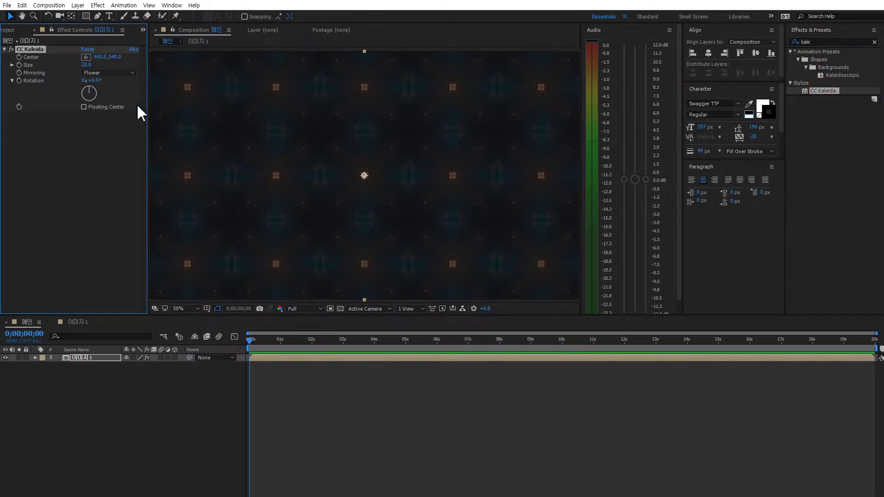
mouse_move(93, 83)
left_mouse_down()
mouse_move(286, 78)
mouse_move(213, 82)
mouse_move(306, 90)
left_mouse_up()
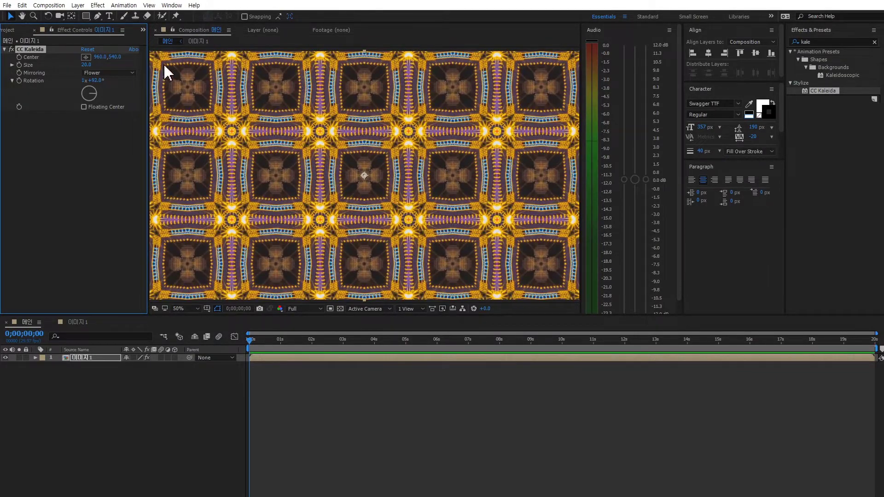
- Set CC Kaleida mirroring to Starlish, Size 42.2 and rotation 2x+212.6°
left_click(123, 74)
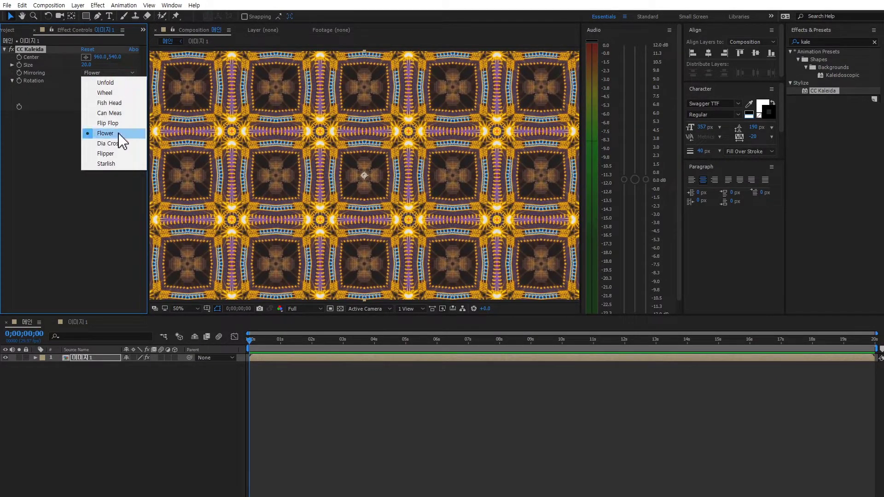
left_click(125, 164)
left_click_drag(94, 81, 257, 78)
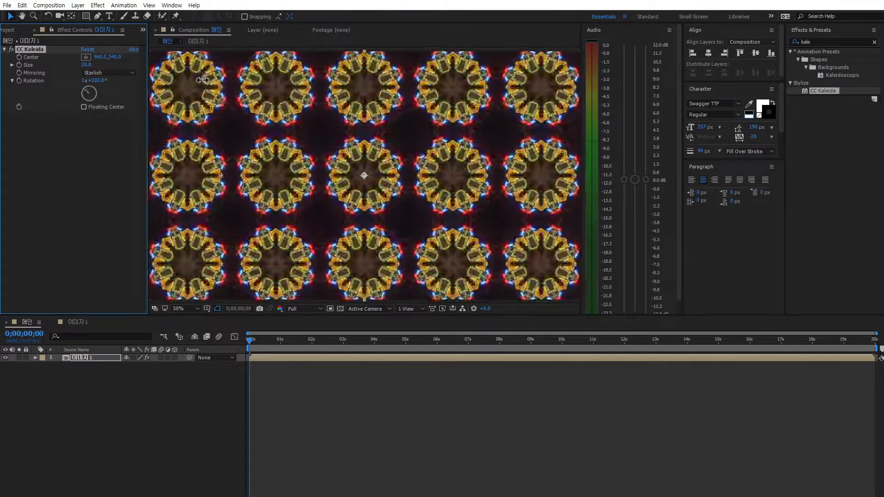
left_click_drag(257, 79, 229, 83)
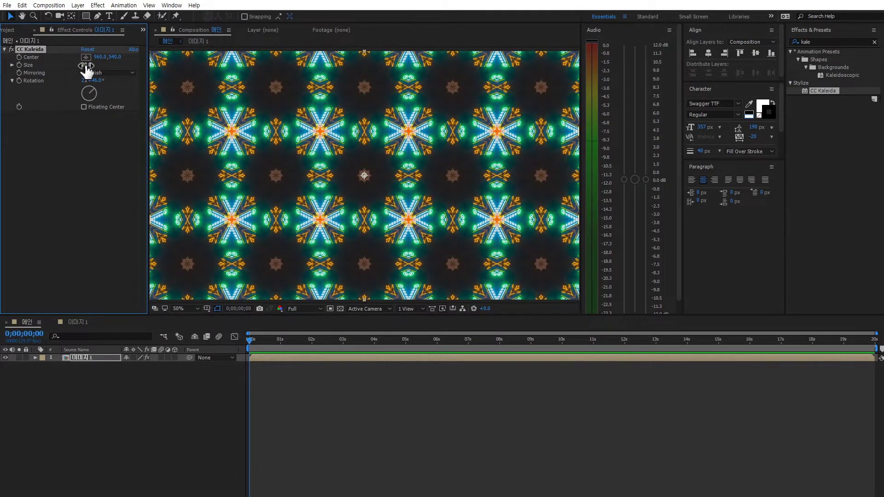
left_click_drag(87, 64, 182, 69)
mouse_move(95, 80)
left_mouse_down()
mouse_move(206, 79)
mouse_move(174, 83)
left_mouse_up()
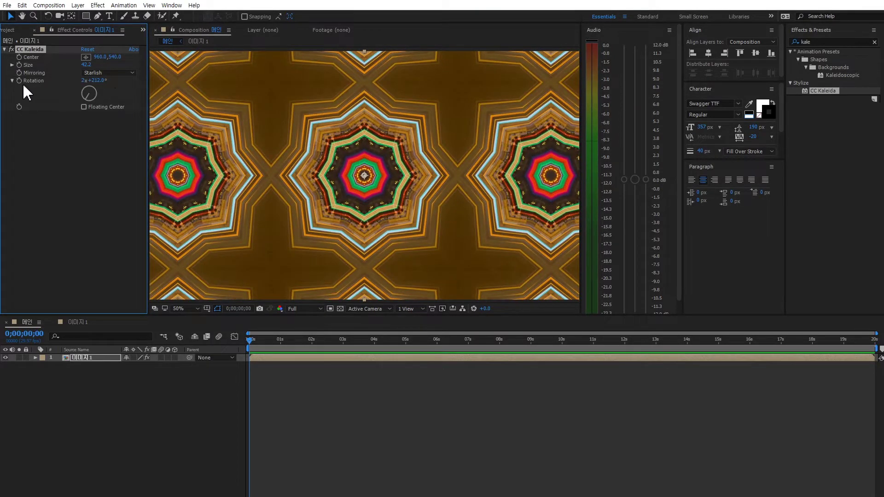
- Reset CC Kaleida's Rotation to 0x+0.0°
left_click(84, 81)
left_click(98, 147)
left_click(98, 81)
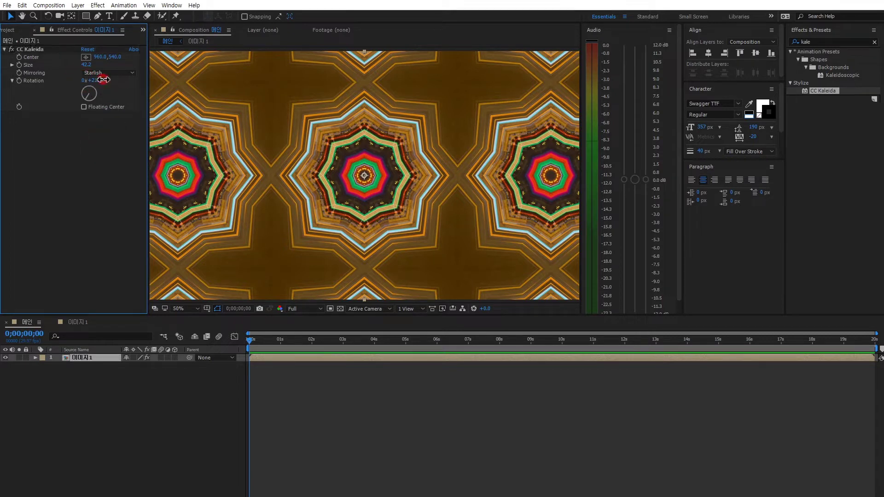
type("0")
left_click(98, 180)
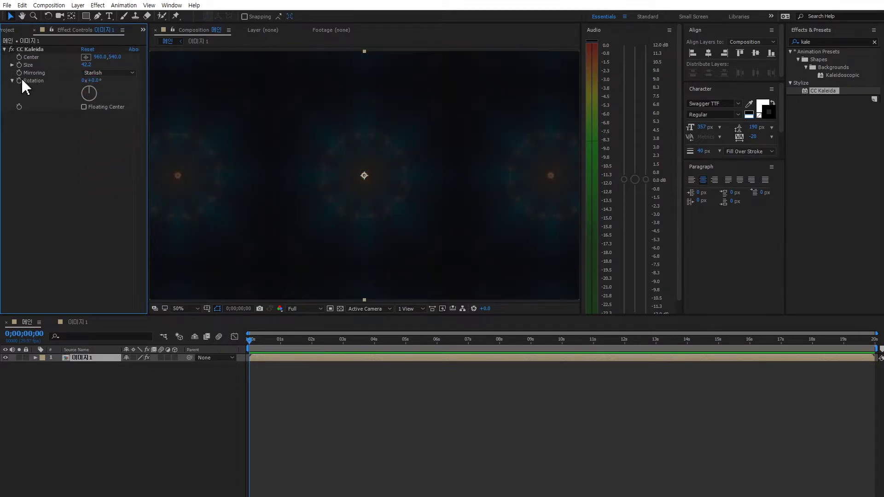
- Drive the Rotation with the expression time*30 so the kaleidoscope spins continuously
left_click(19, 81, "alt")
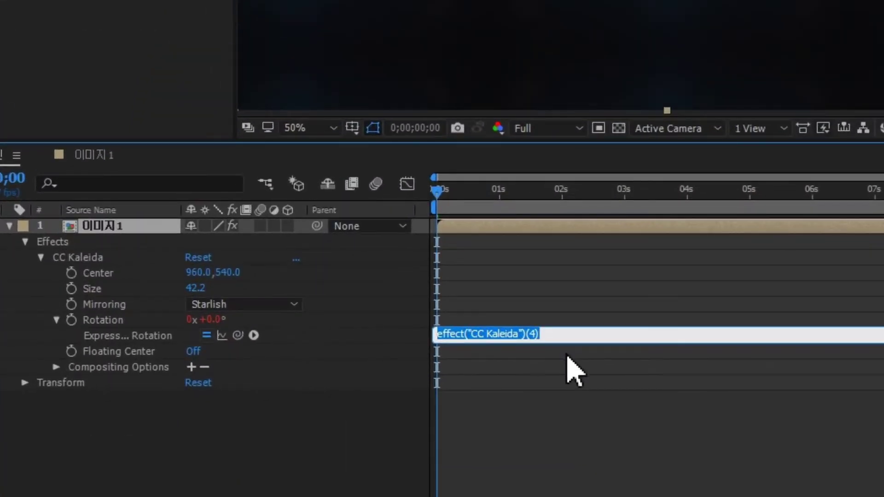
type("time")
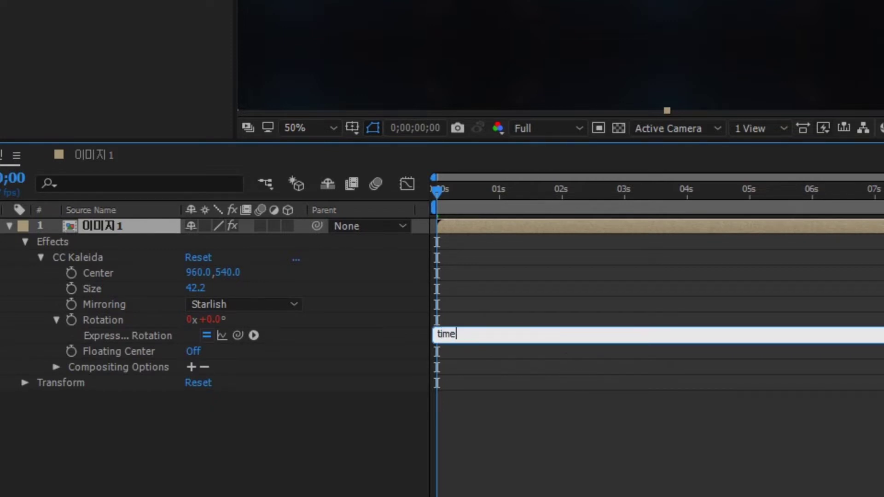
type("*")
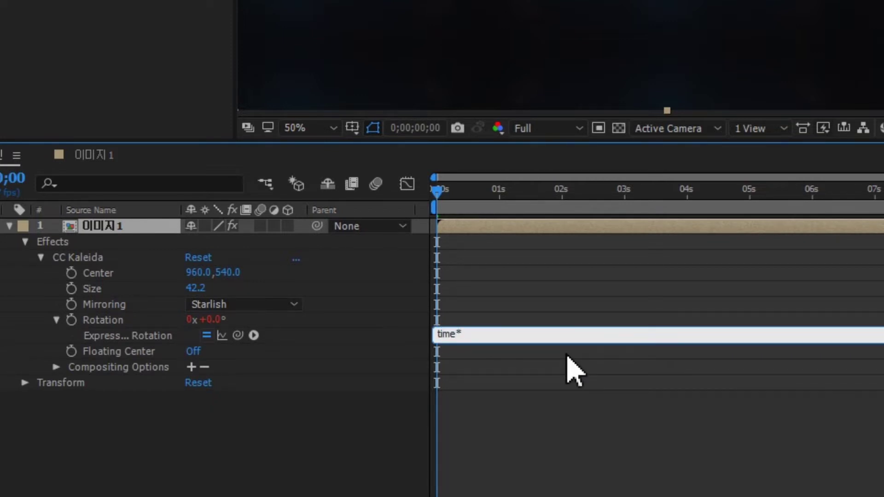
type("30")
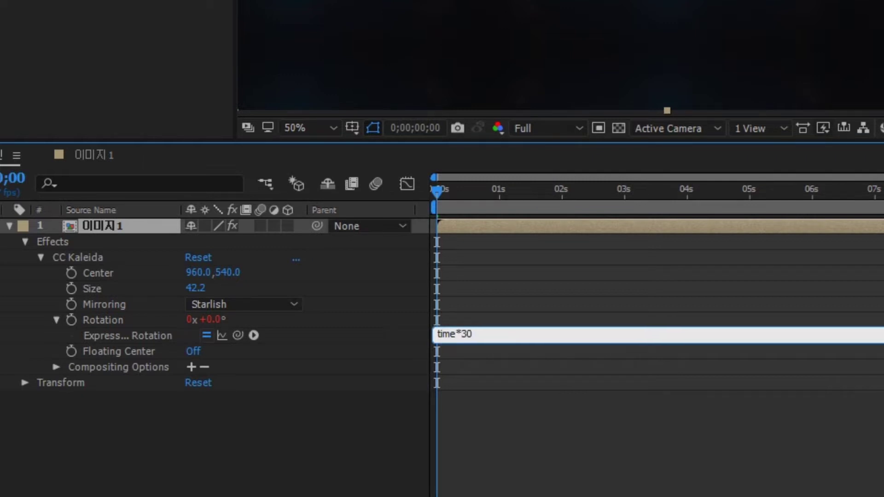
left_click(567, 356)
left_click(557, 413)
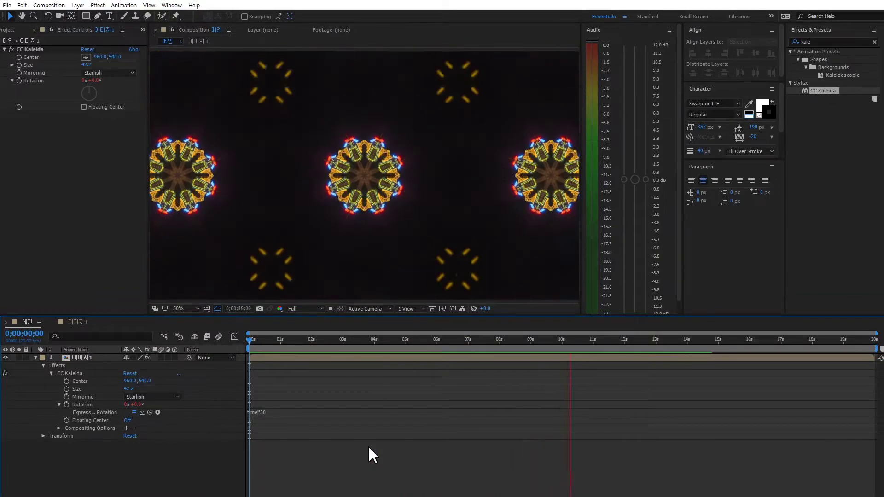
- Stop the preview and duplicate the 이미지1 composition in the Project panel with Ctrl+D
key("space")
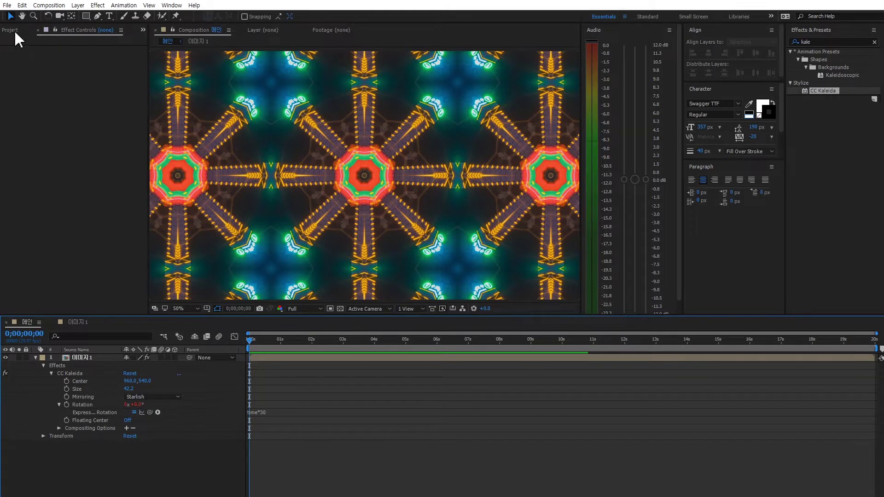
left_click(13, 29)
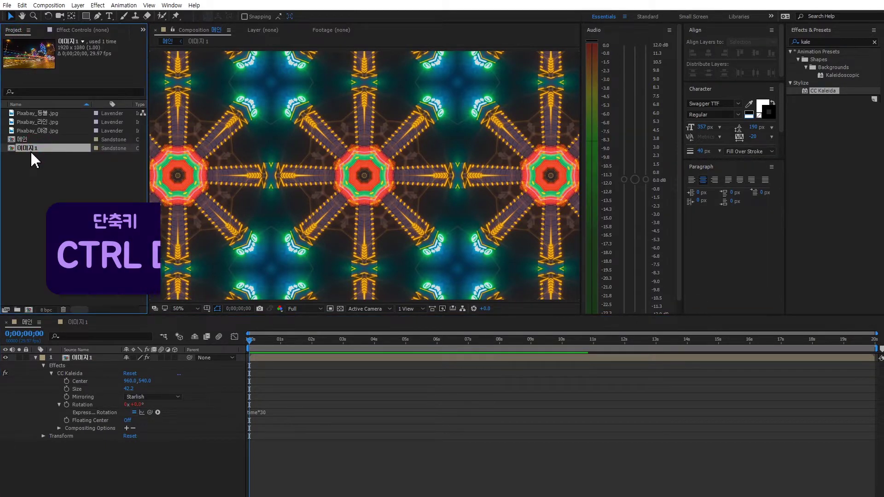
key("ctrl+d")
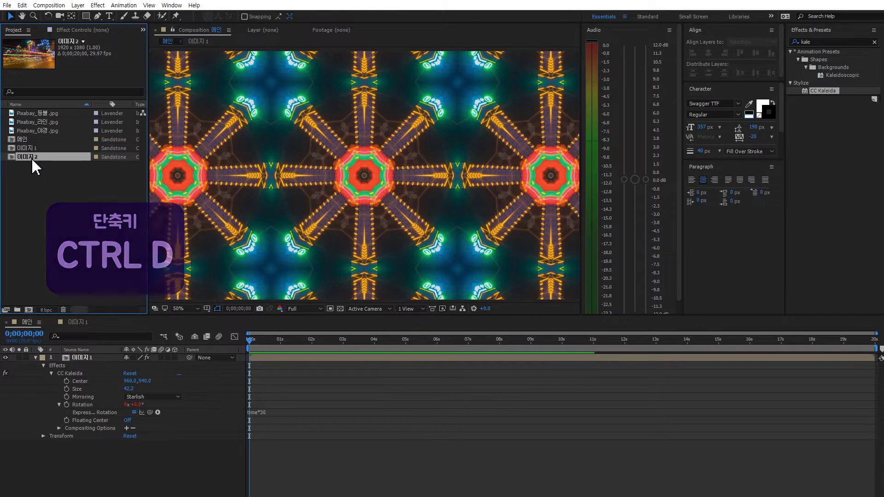
- In 이미지2, replace the night-street layer with the Pixabay_등불.jpg lantern photo
double_click(32, 157)
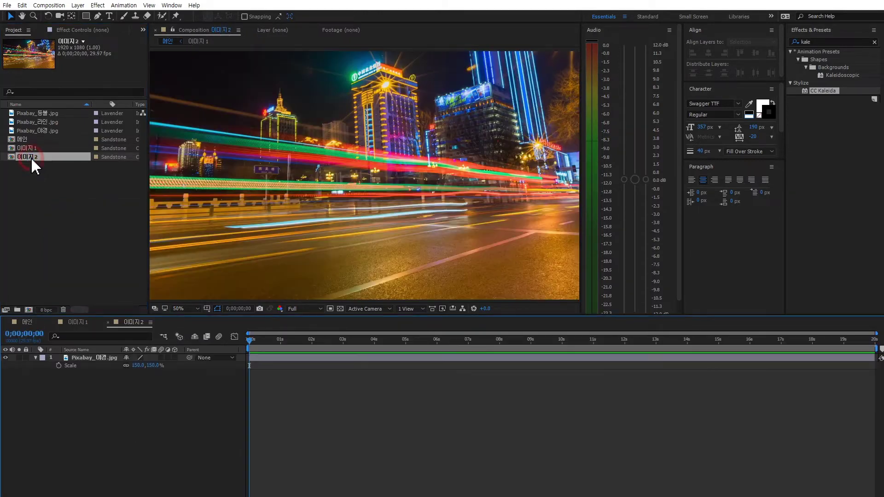
left_click(90, 358)
key("Delete")
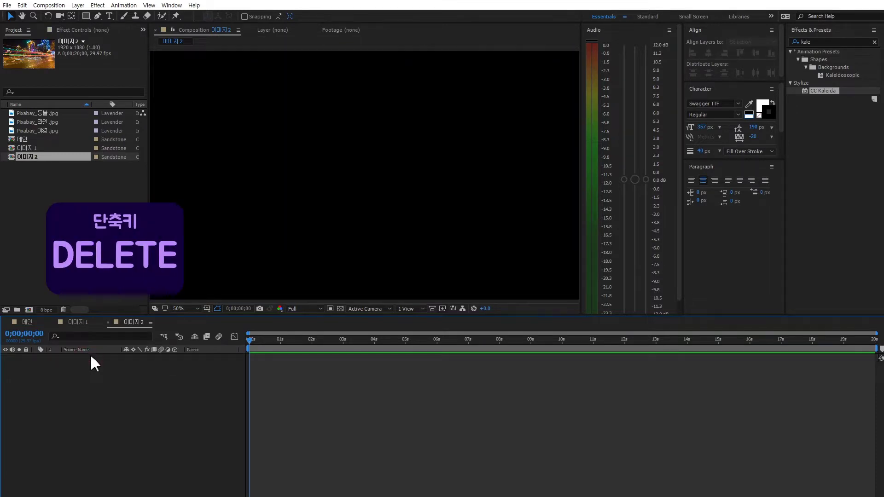
left_click(46, 113)
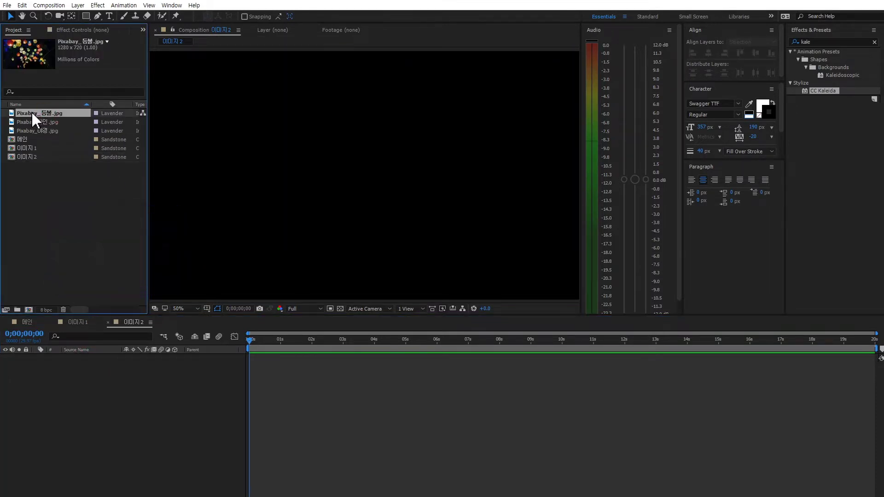
left_click_drag(32, 115, 166, 398)
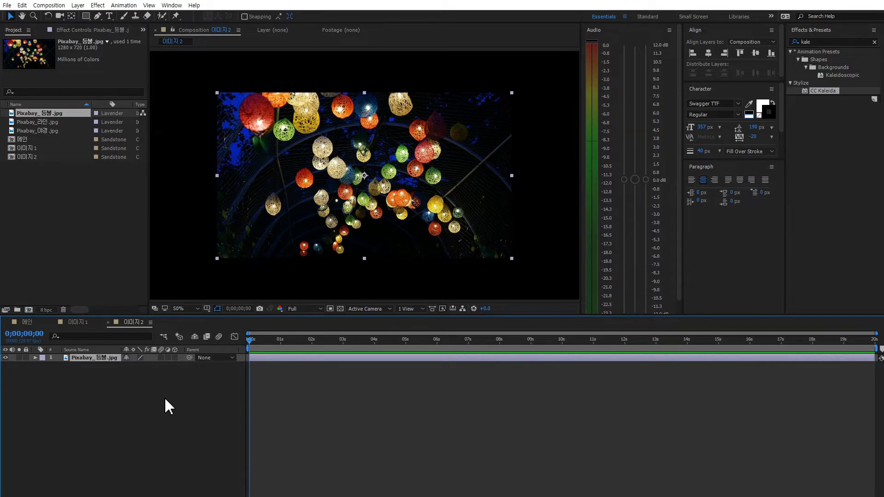
- Scale the lantern photo to 234% and return to 메인
key("s")
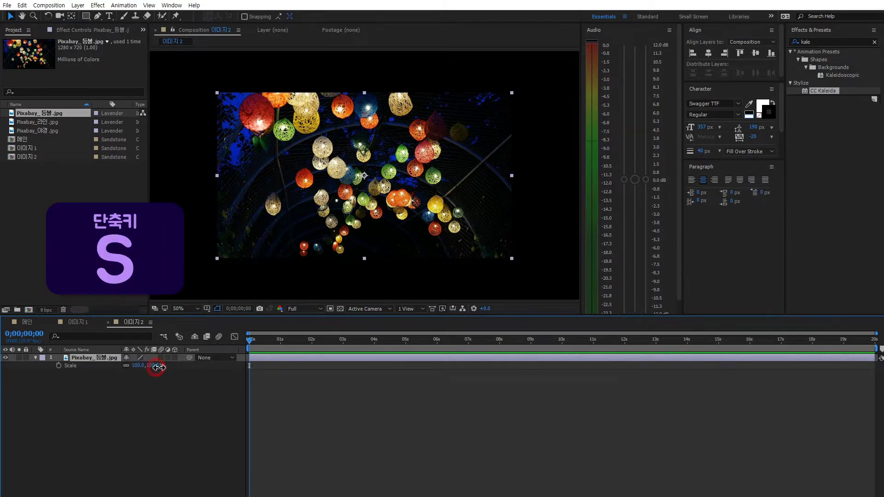
left_click_drag(146, 366, 215, 366)
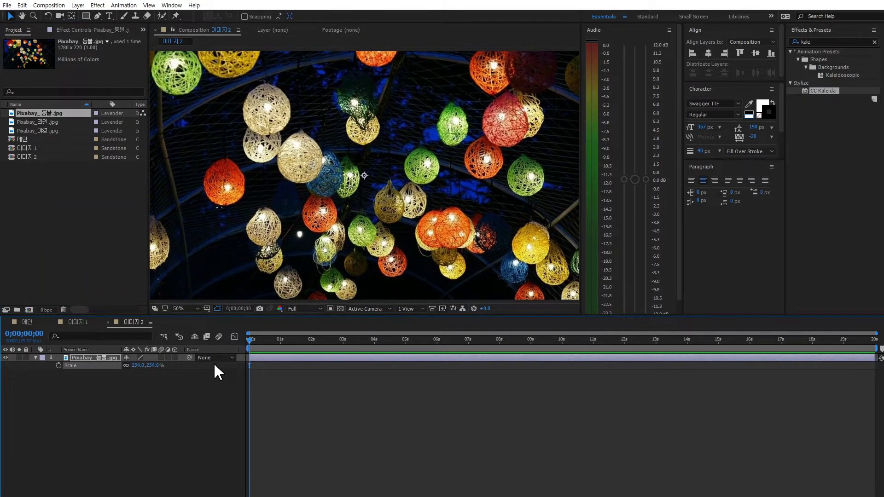
left_click(29, 325)
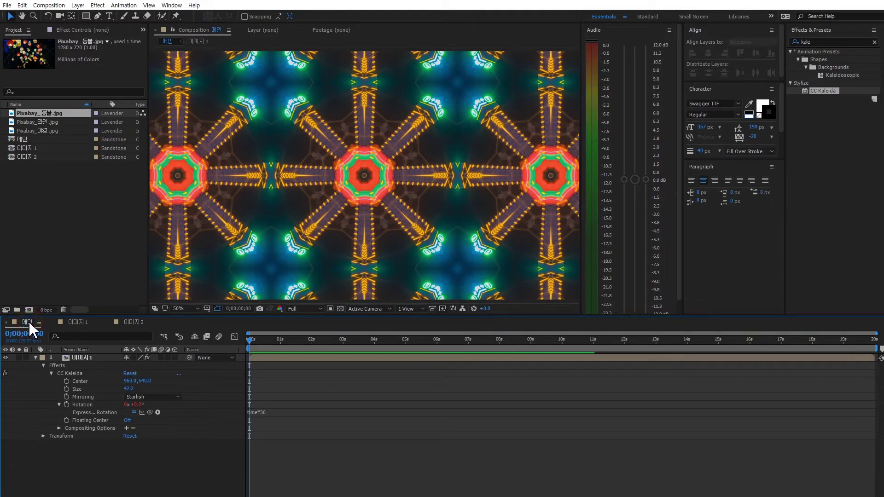
- Duplicate the 이미지1 layer in 메인 and Alt-drag 이미지2 onto the copy to replace its source
left_click(35, 358)
left_click(77, 358)
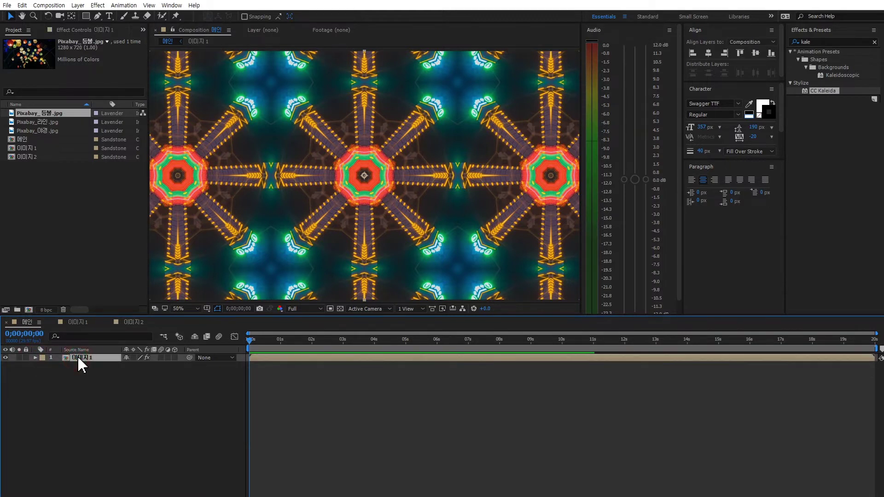
key("ctrl+d")
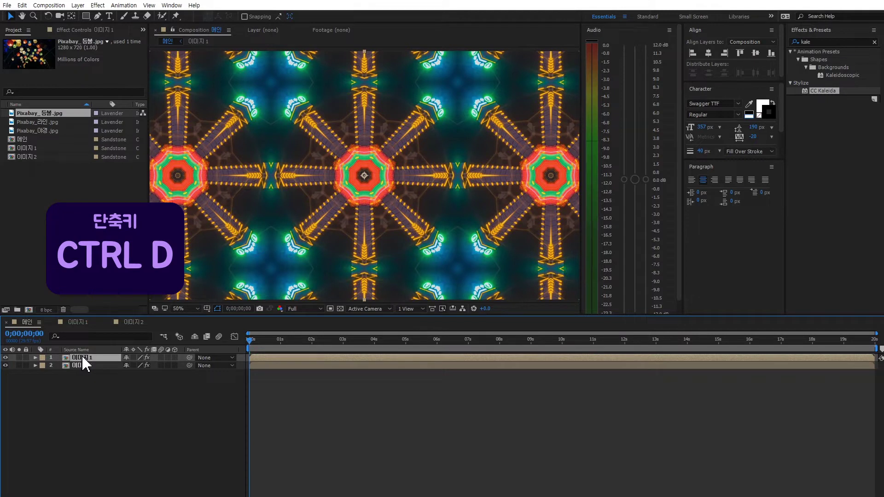
left_click(36, 157)
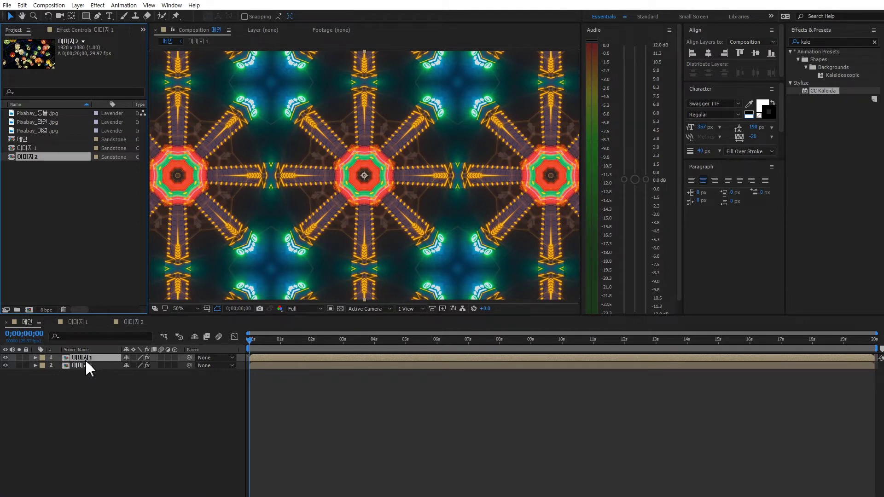
left_click_drag(37, 164, 189, 253)
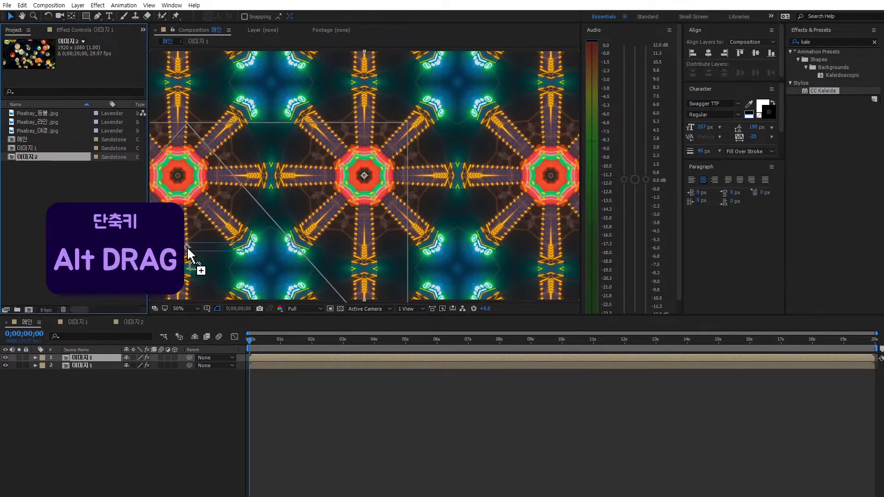
left_click_drag(189, 251, 201, 404)
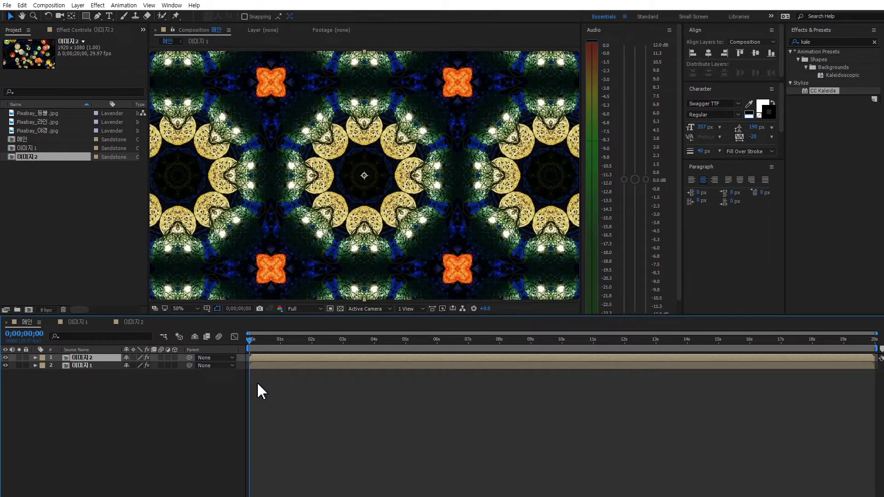
left_click(92, 29)
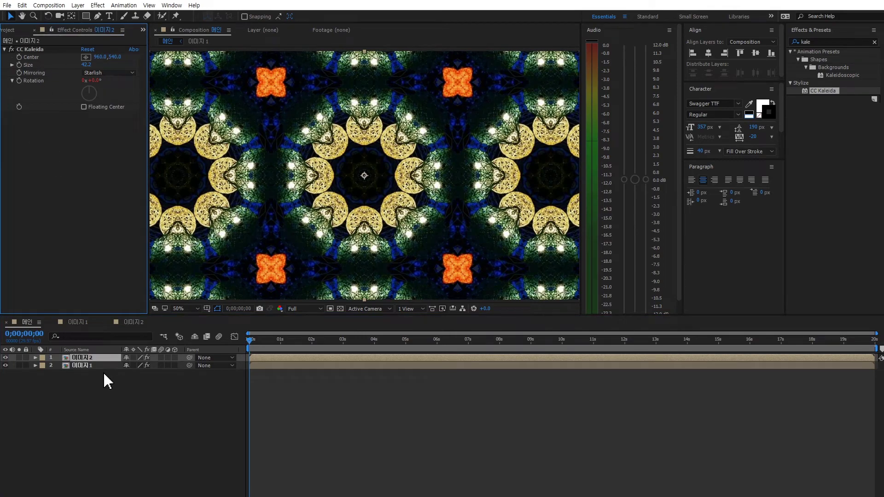
- Switch the lantern layer's CC Kaleida mirroring from Starlish to Flower, previewing around five seconds in
left_click_drag(277, 340, 465, 346)
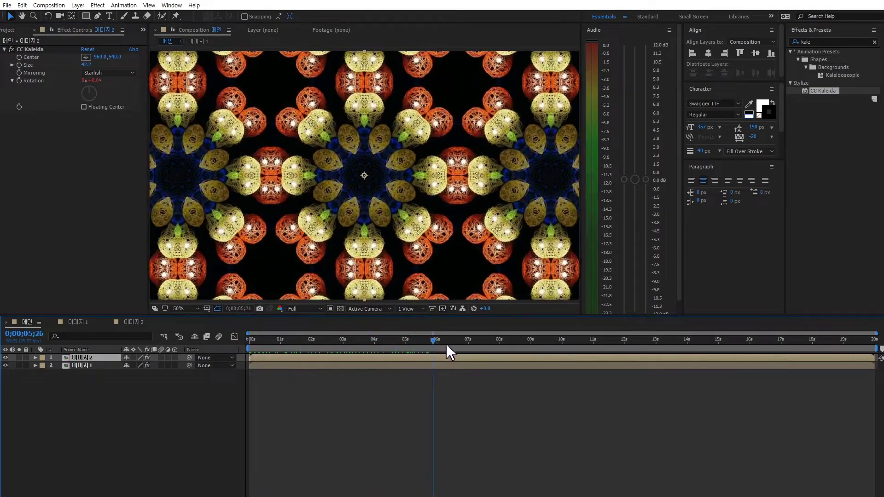
left_click(127, 73)
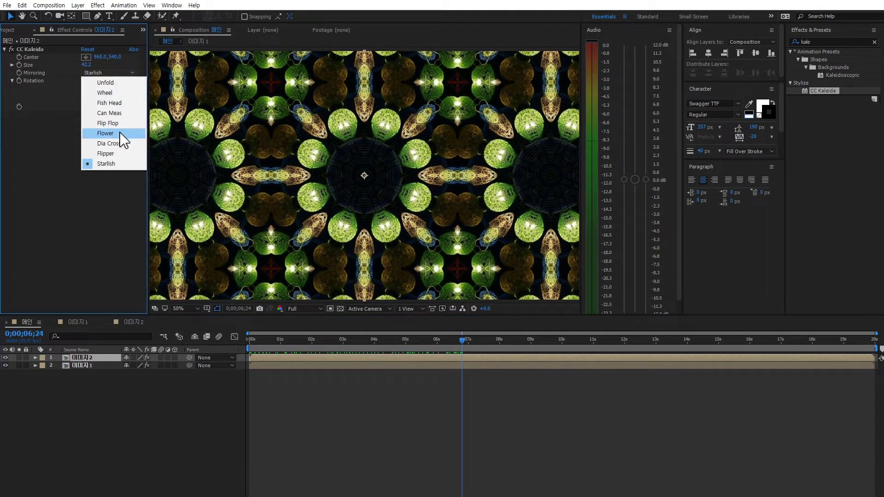
left_click(119, 134)
mouse_move(397, 340)
left_mouse_down()
mouse_move(344, 341)
mouse_move(439, 347)
mouse_move(352, 358)
mouse_move(210, 357)
left_mouse_up()
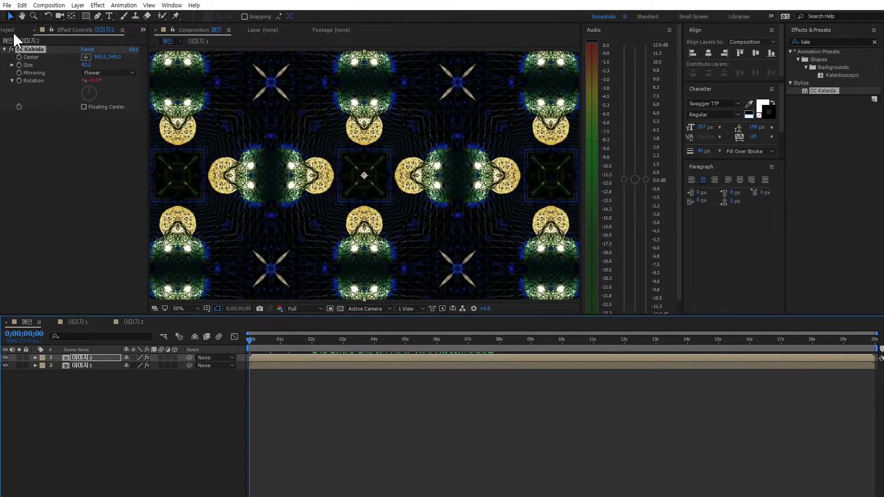
left_click(12, 30)
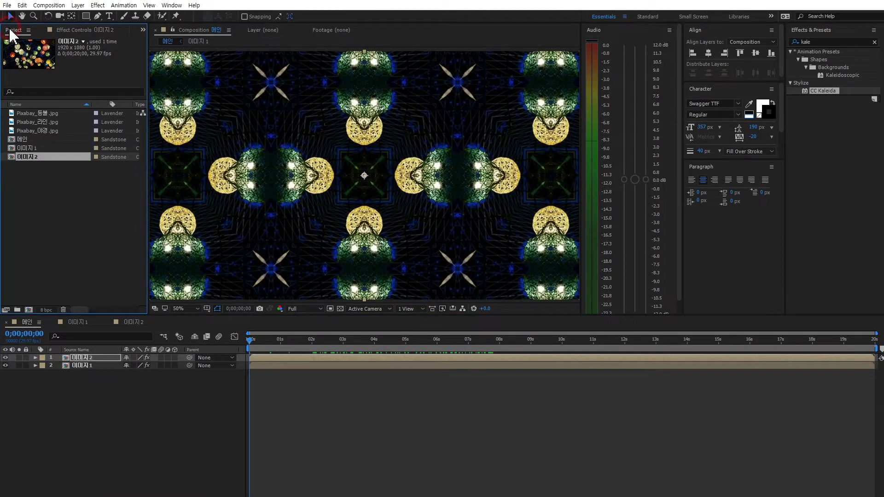
- Duplicate the 이미지2 precomp as 이미지3 and delete its copied lantern layer
key("ctrl+d")
double_click(32, 164)
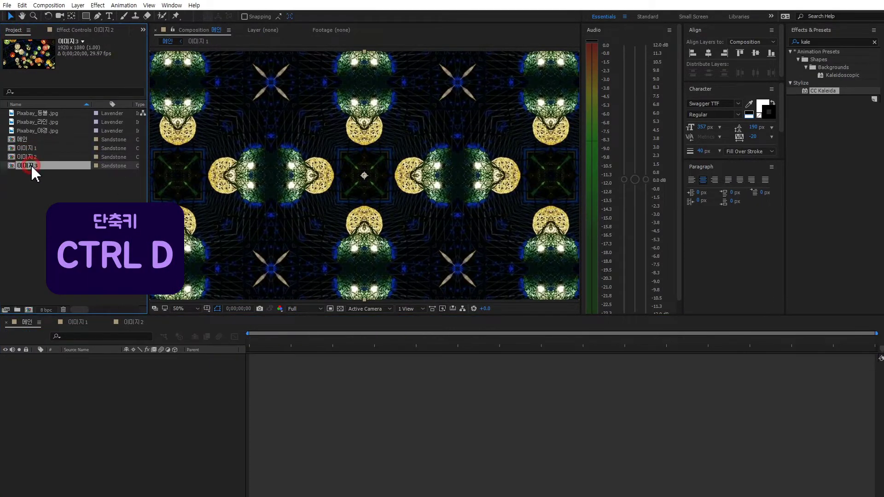
left_click(265, 358)
key("Delete")
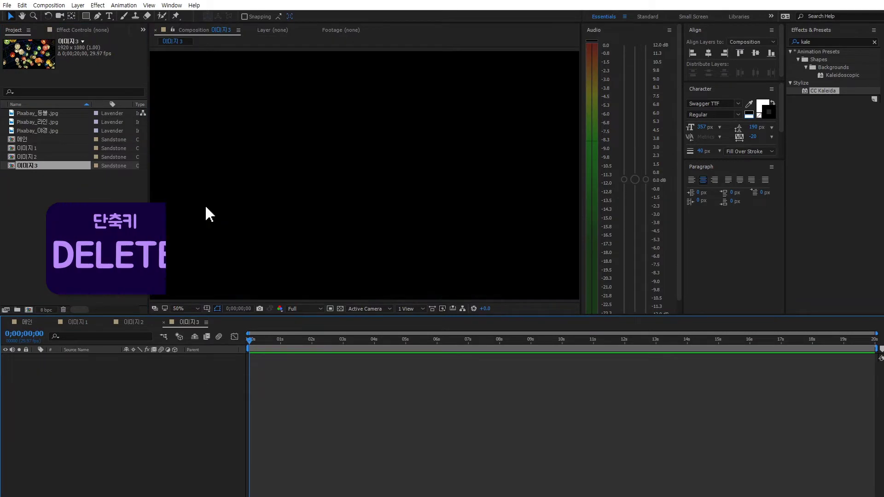
- Place the steel-tower photo Pixabay_라인.jpg into 이미지3, then return to the 메인 comp
left_click(54, 130)
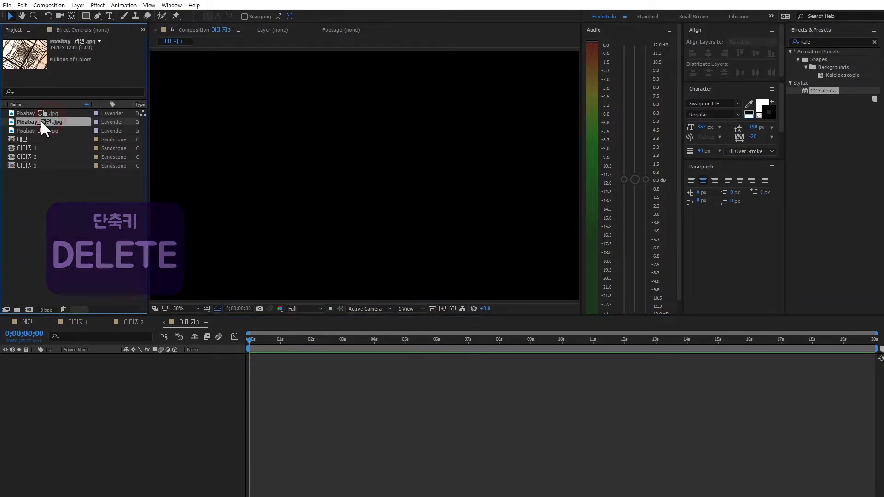
left_click_drag(51, 121, 231, 429)
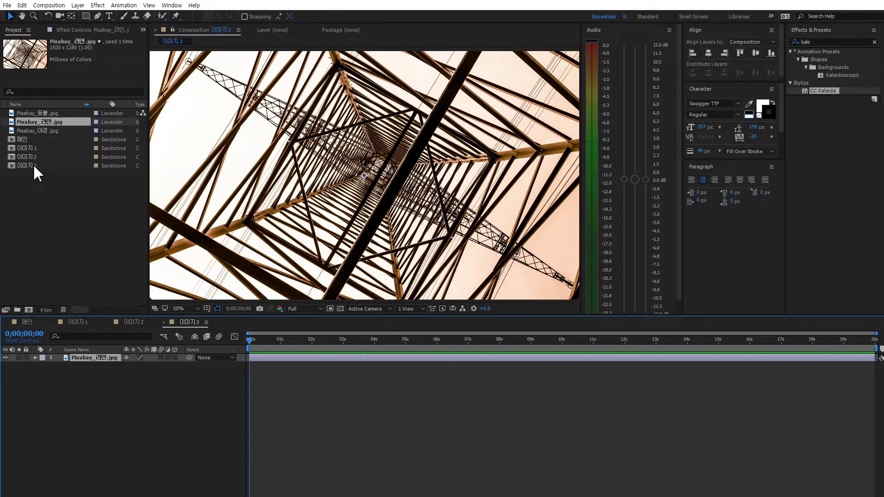
double_click(24, 139)
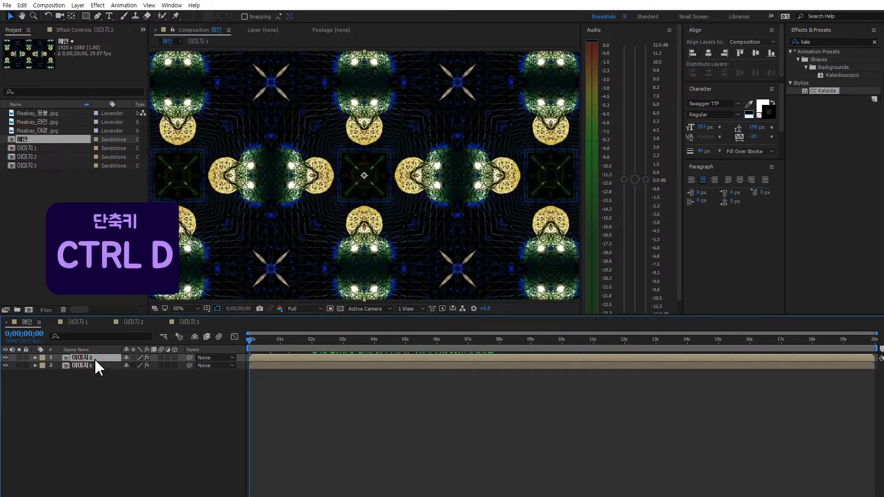
- Duplicate the 이미지2 layer in 메인, swap its source to 이미지3, and preview around 3s and 7;20
key("ctrl+d")
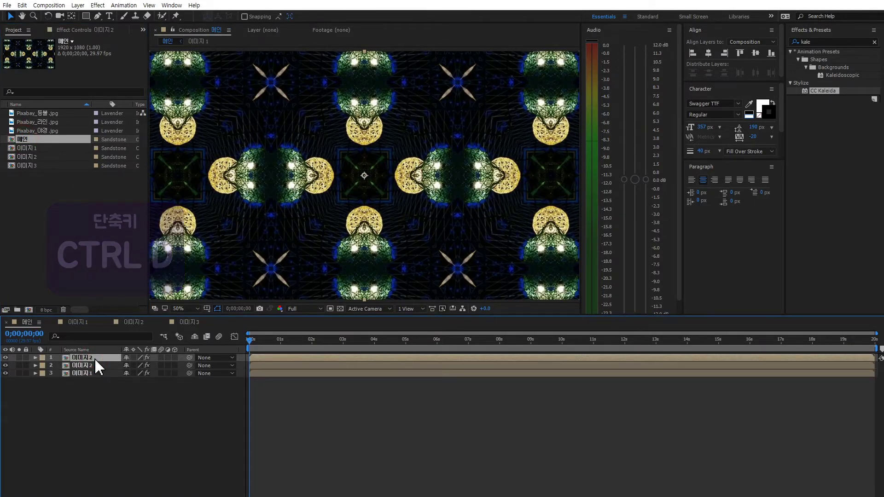
mouse_move(28, 165)
left_mouse_down()
mouse_move(343, 260)
mouse_move(325, 393)
left_mouse_up()
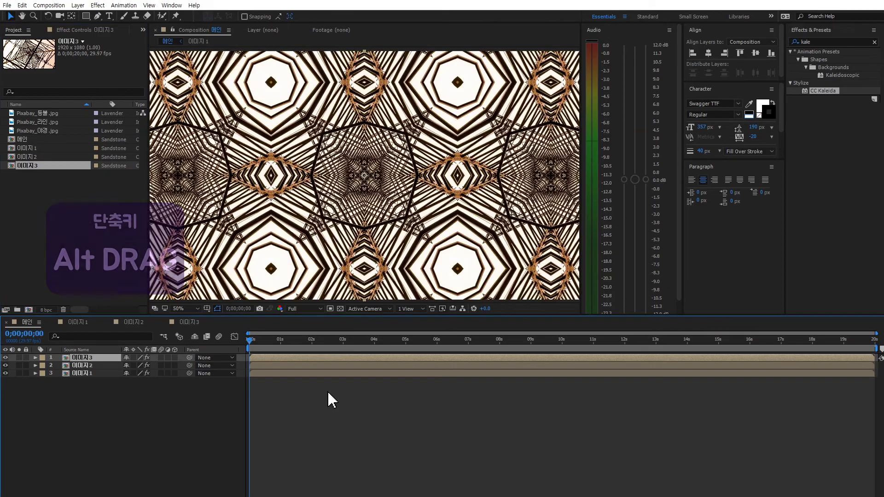
left_click_drag(251, 342, 460, 338)
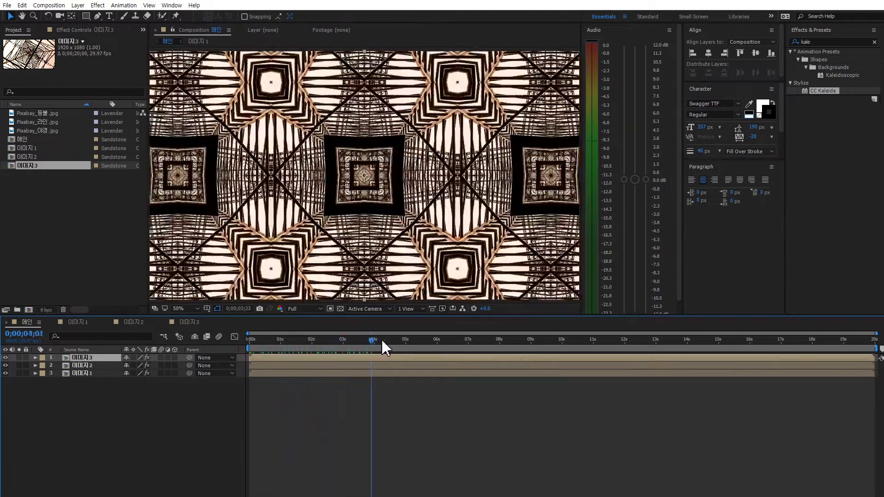
left_click_drag(460, 340, 489, 336)
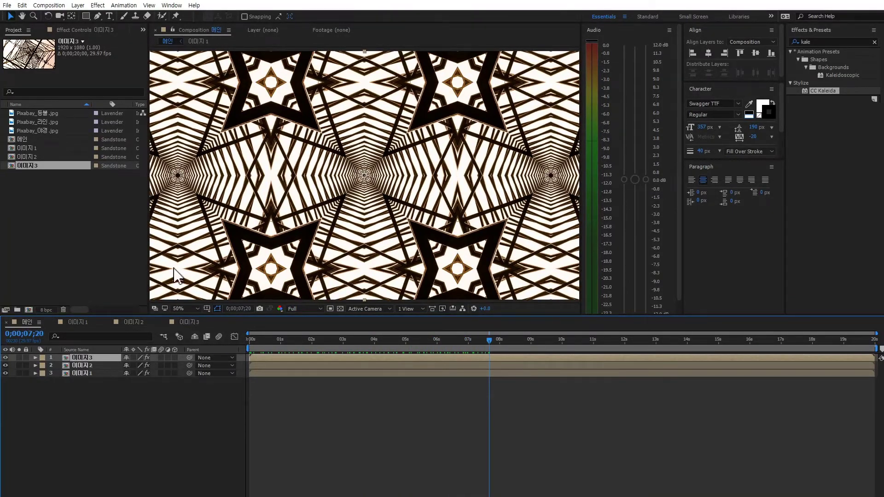
- Set the tower layer's CC Kaleida mirroring to Wheel, then to Fish Head
left_click(87, 30)
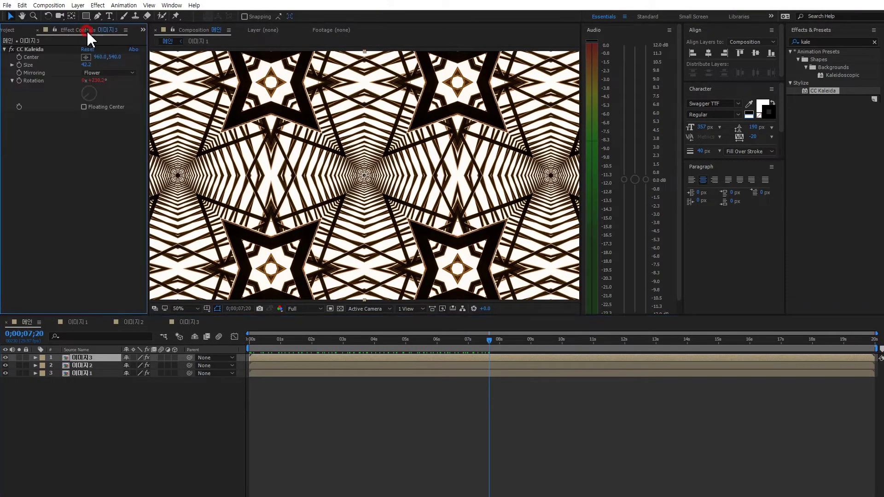
left_click(98, 72)
left_click(104, 93)
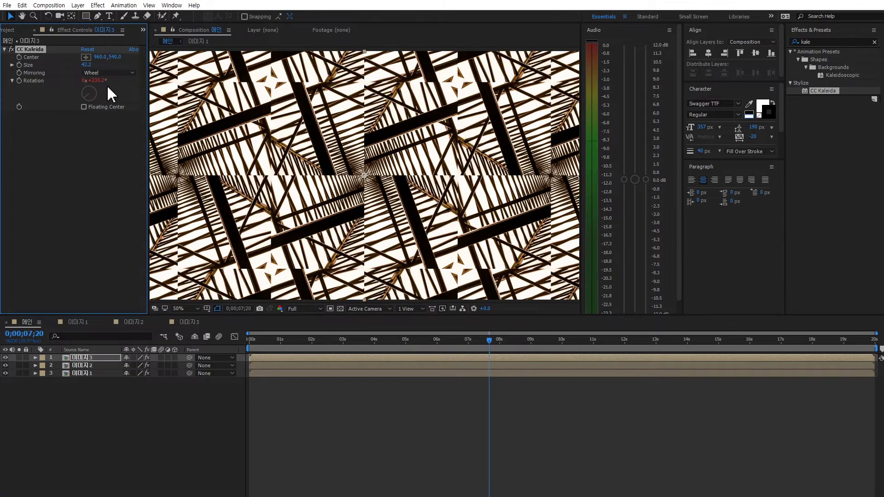
left_click(114, 72)
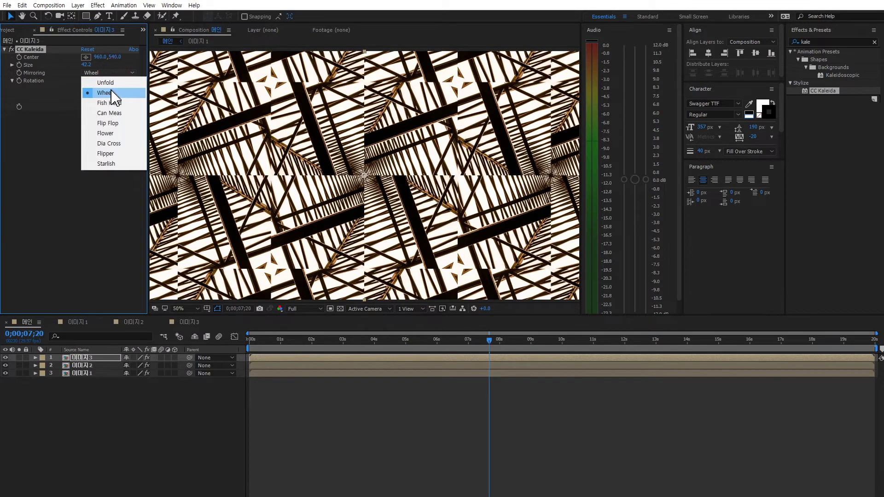
left_click(109, 103)
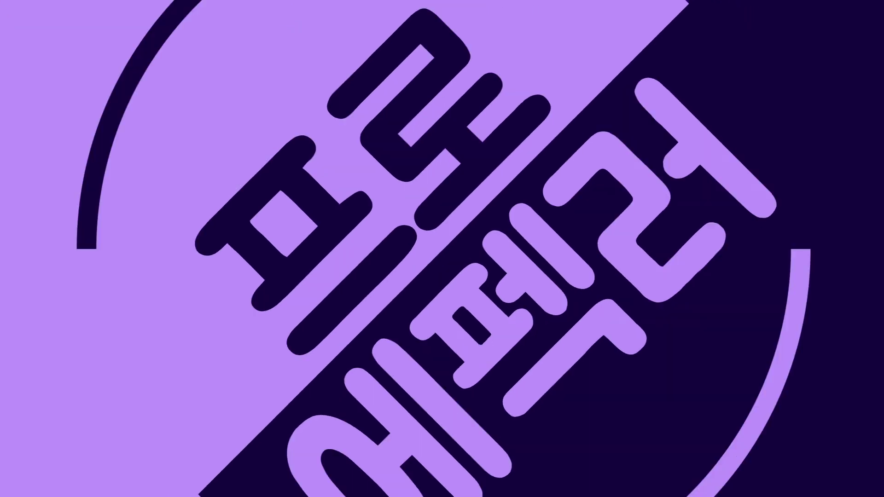